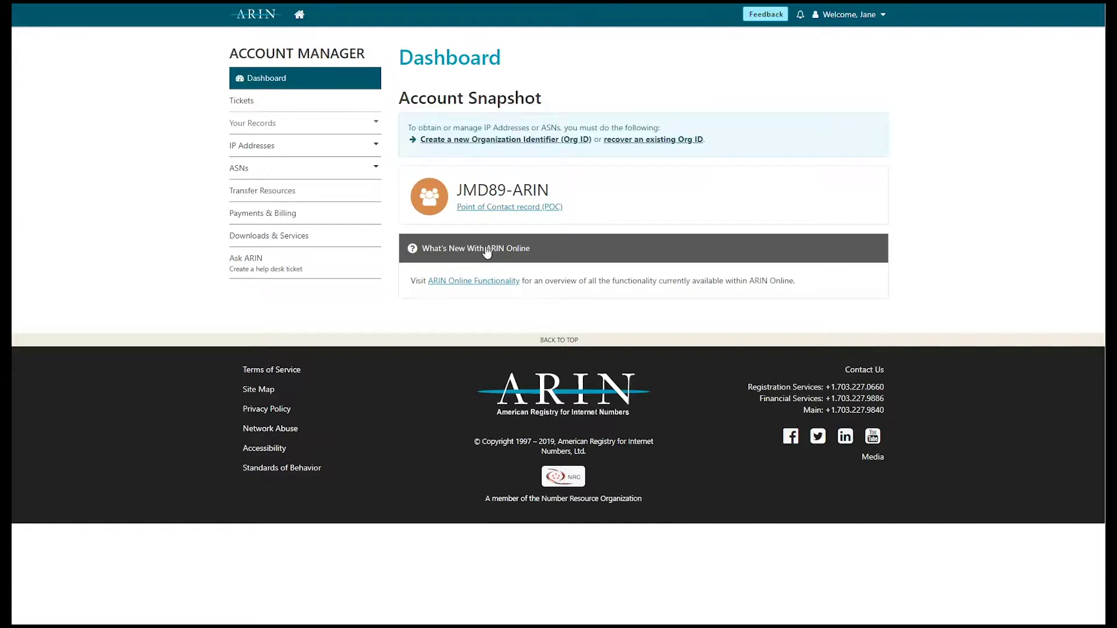
Open the Create Org ID form from Your Records > Organization Identifiers.
{"action": "left_click", "coordinate": [319, 127]}
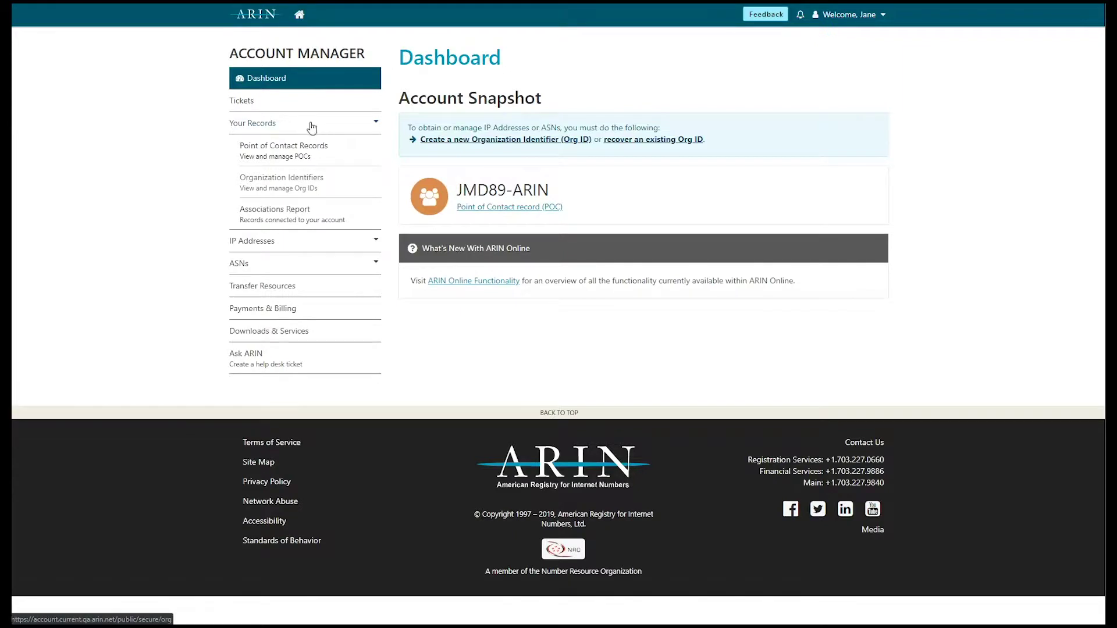
{"action": "left_click", "coordinate": [293, 186]}
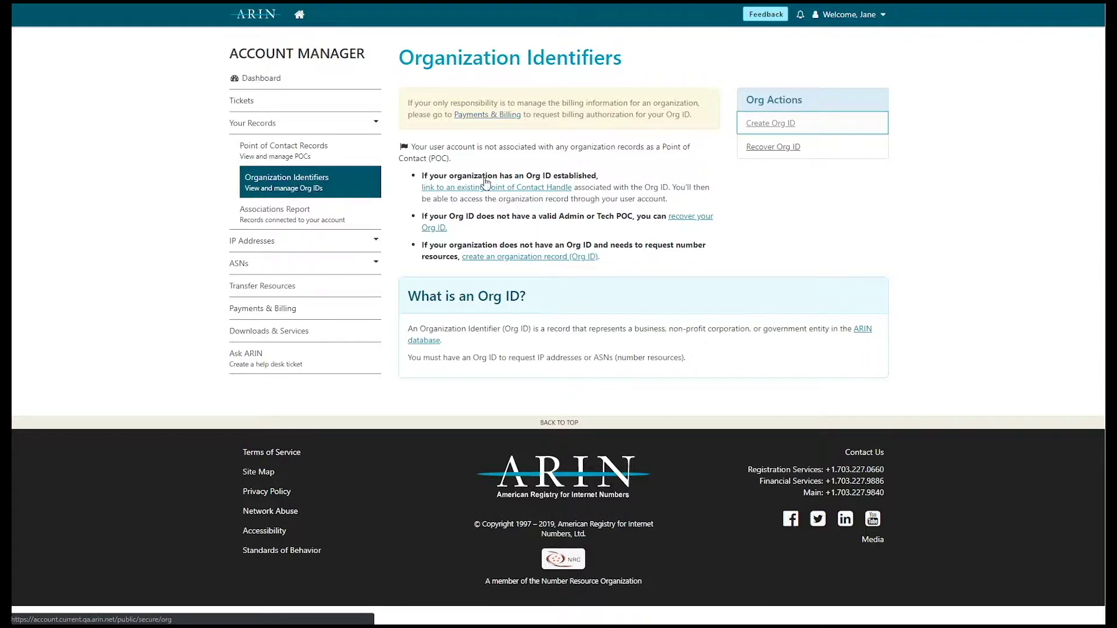
{"action": "left_click", "coordinate": [771, 123]}
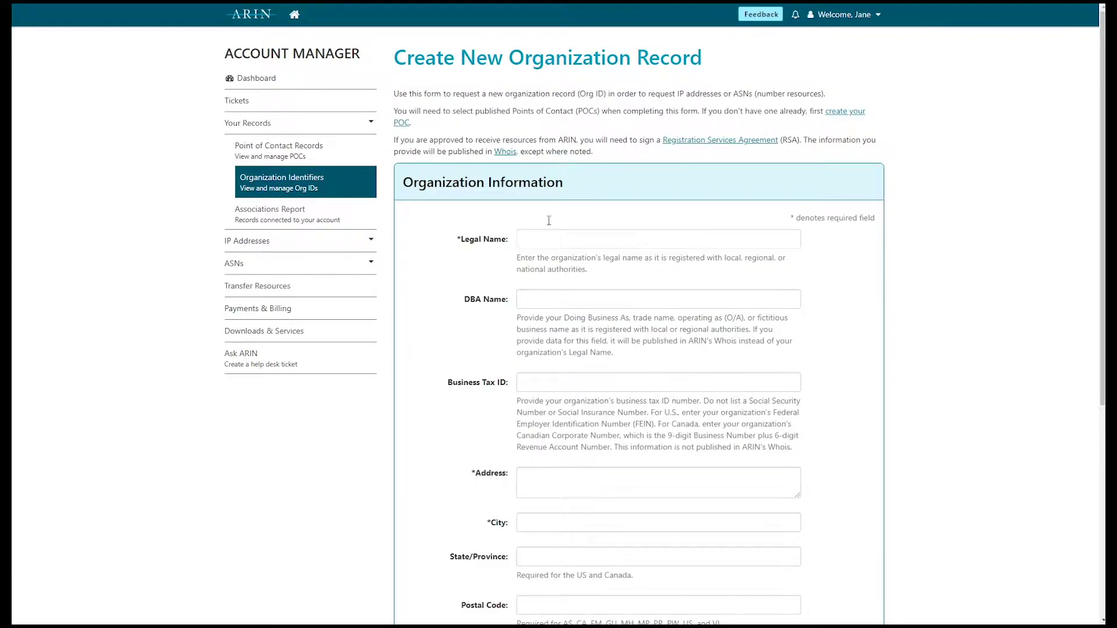
{"action": "left_click", "coordinate": [547, 238]}
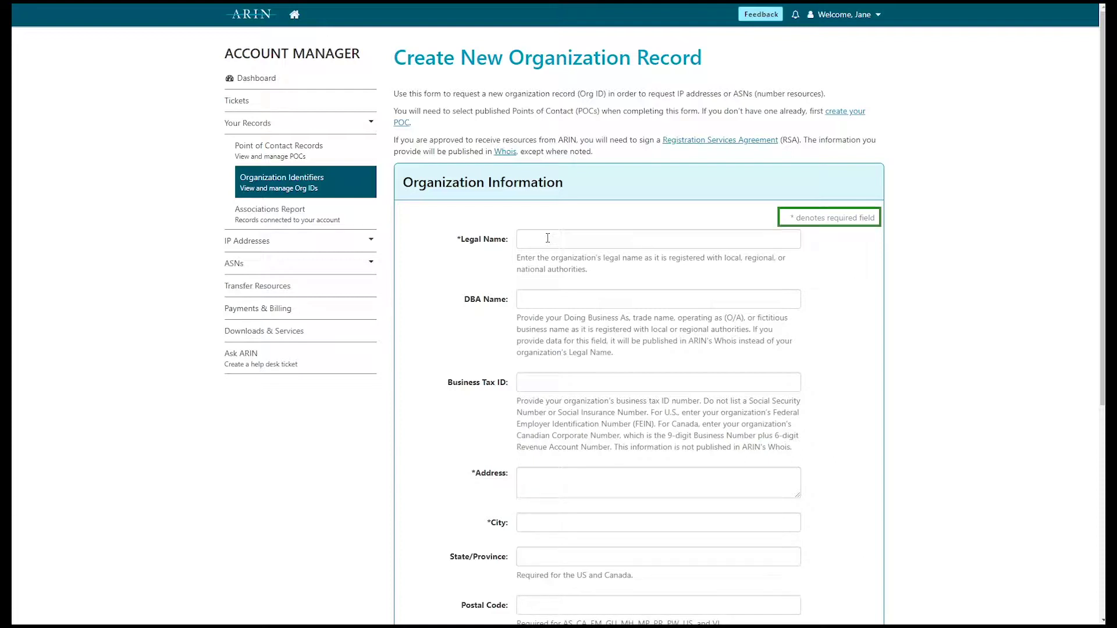
Enter legal name 'Test Corporation Unlimited', DBA 'Test Co' and tax ID 123456789.
{"action": "left_click", "coordinate": [548, 238]}
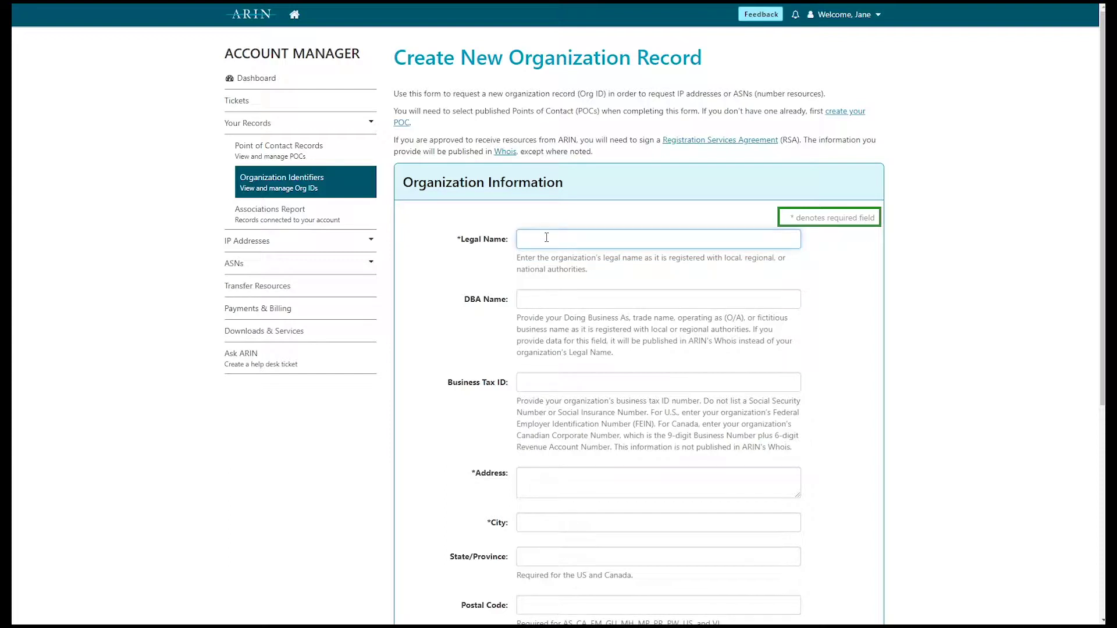
{"action": "type", "text": "Test Corporation Unlimited"}
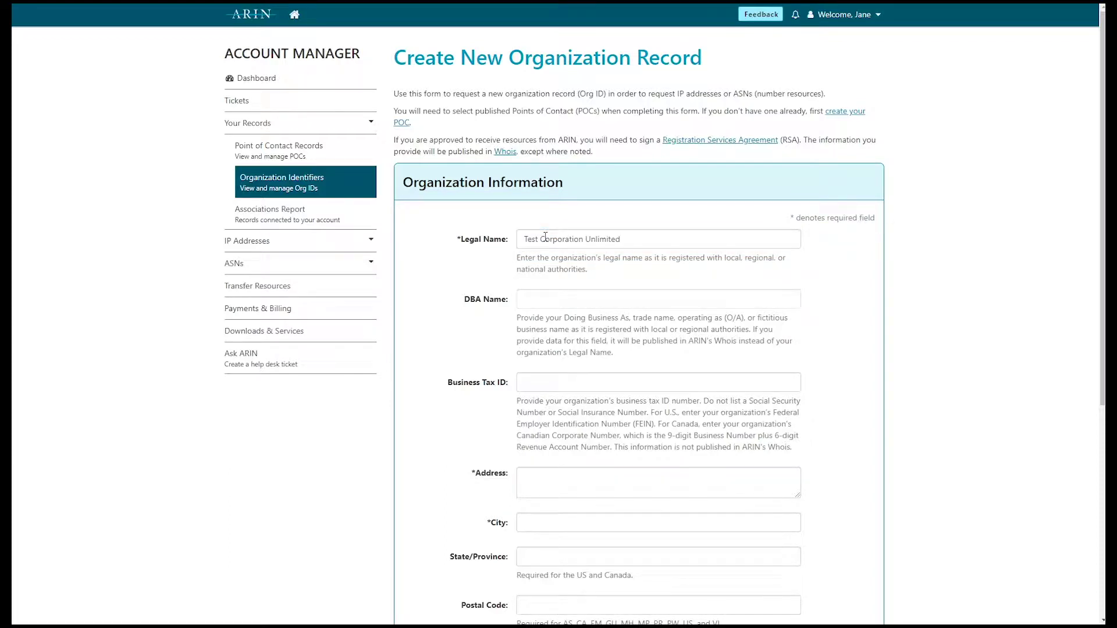
{"action": "left_click", "coordinate": [540, 299]}
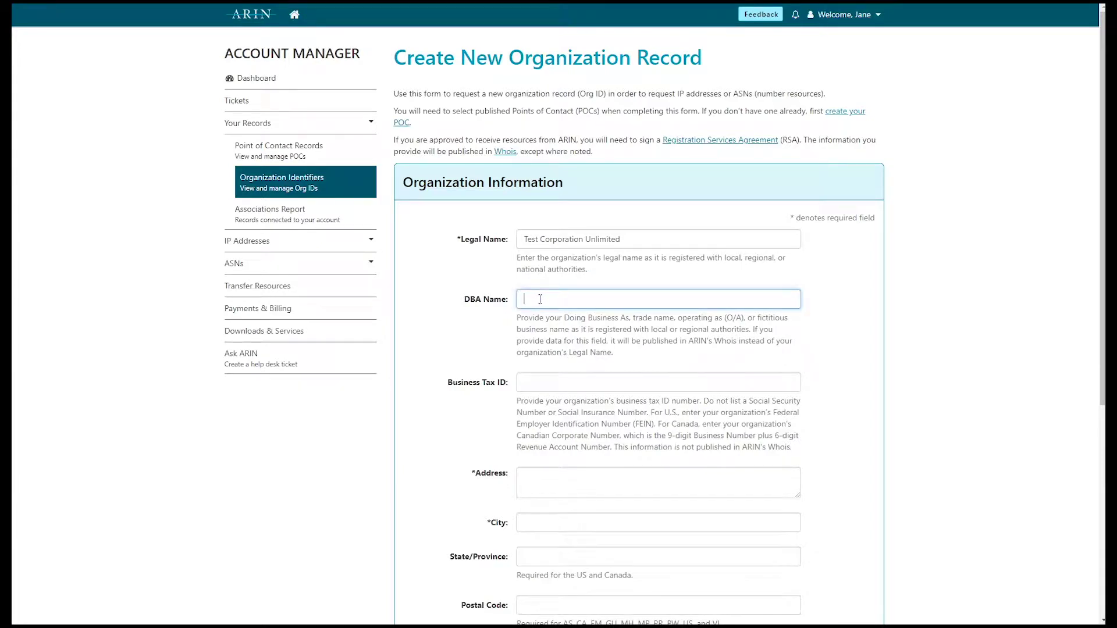
{"action": "type", "text": "Test Co"}
{"action": "left_click", "coordinate": [586, 382]}
{"action": "type", "text": "123456789"}
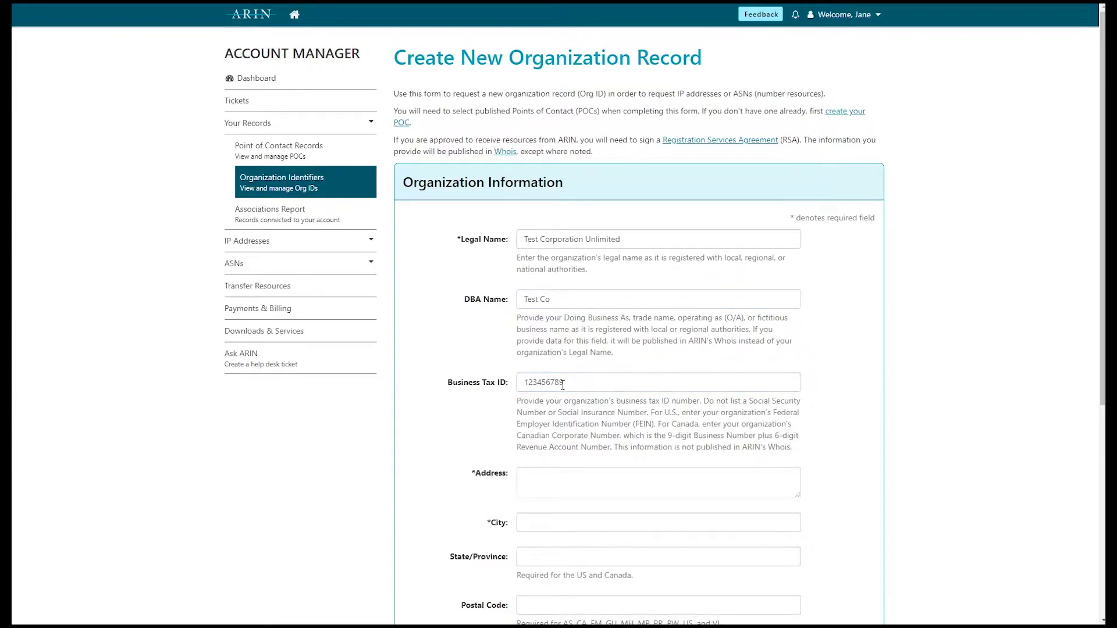
Enter the address 111 Test St, McTestcity, VA 22001 and continue to the POCs step.
{"action": "left_click", "coordinate": [525, 476]}
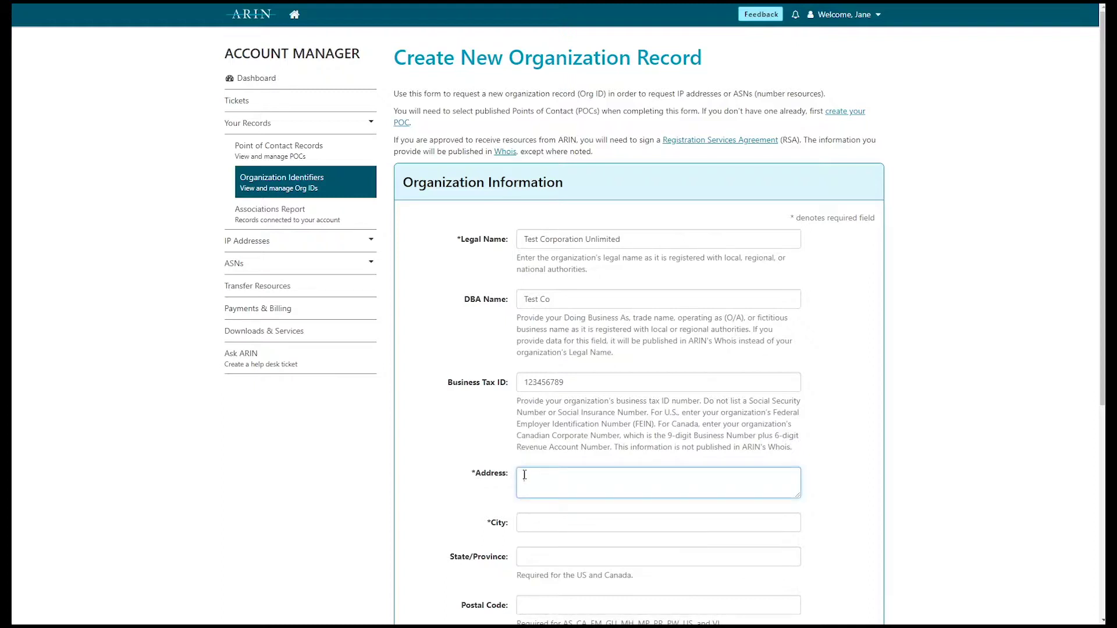
{"action": "type", "text": "111 Test St"}
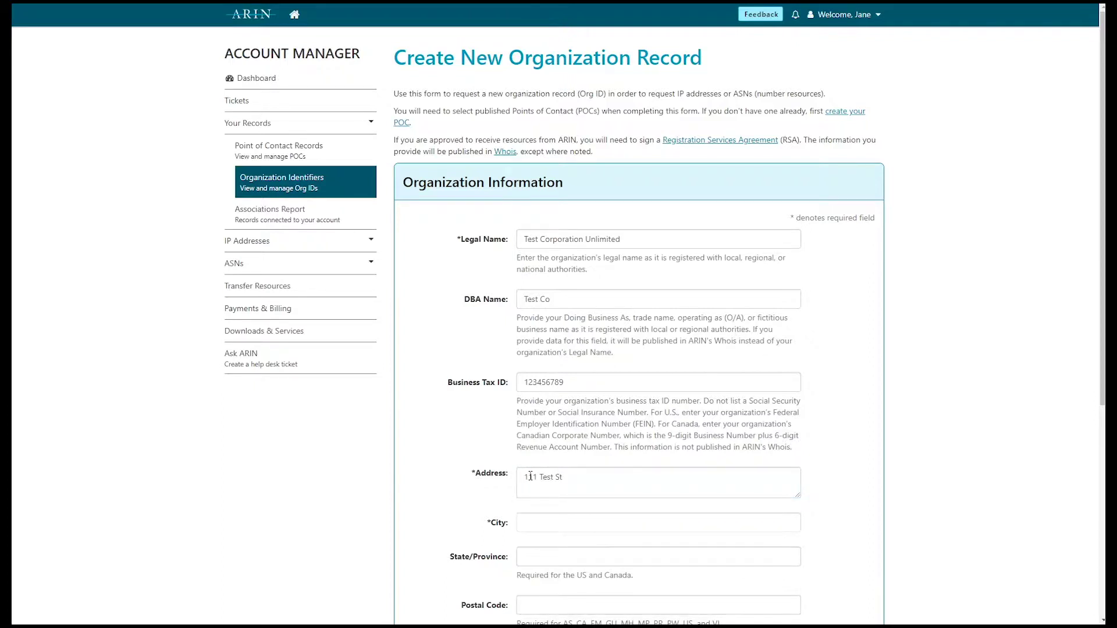
{"action": "left_click", "coordinate": [572, 522]}
{"action": "type", "text": "McTe"}
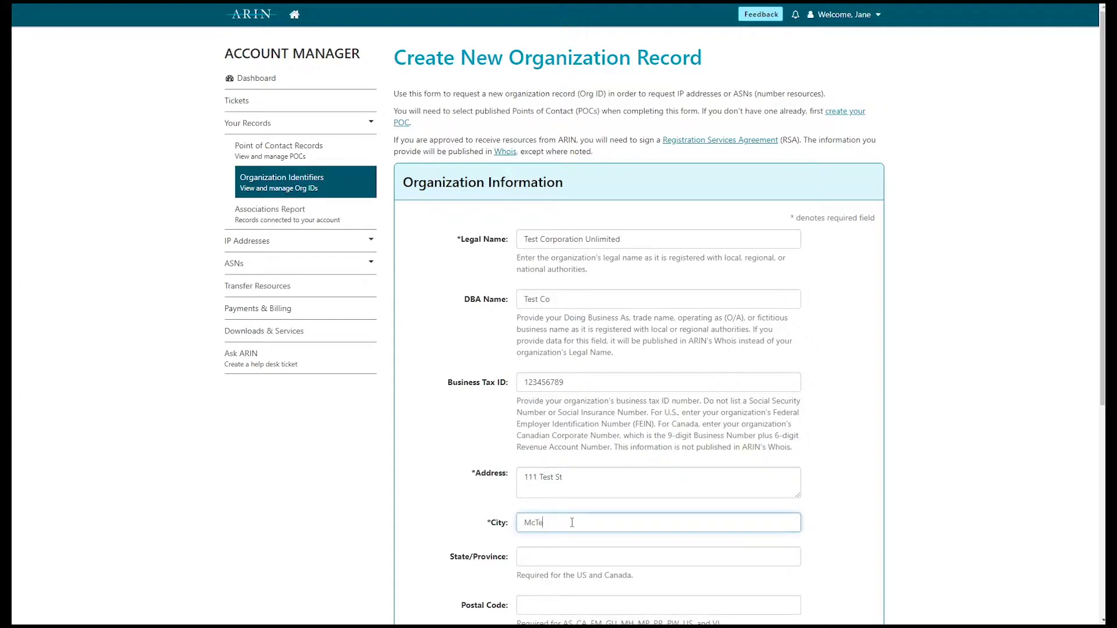
{"action": "type", "text": "stcity"}
{"action": "key", "text": "Tab"}
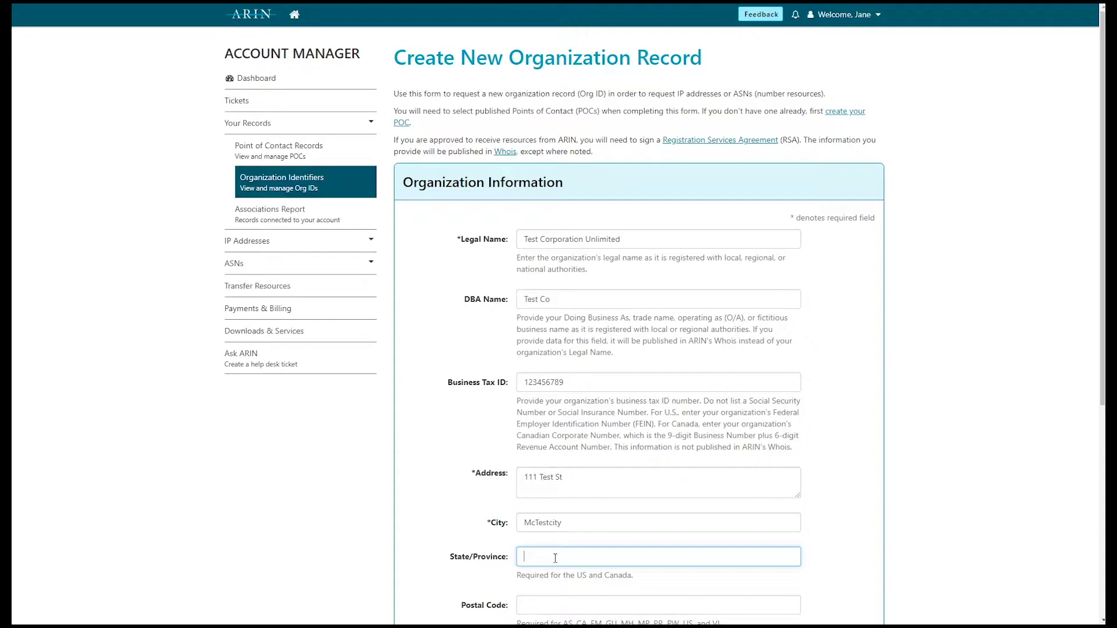
{"action": "type", "text": "VA"}
{"action": "key", "text": "Tab"}
{"action": "type", "text": "22001"}
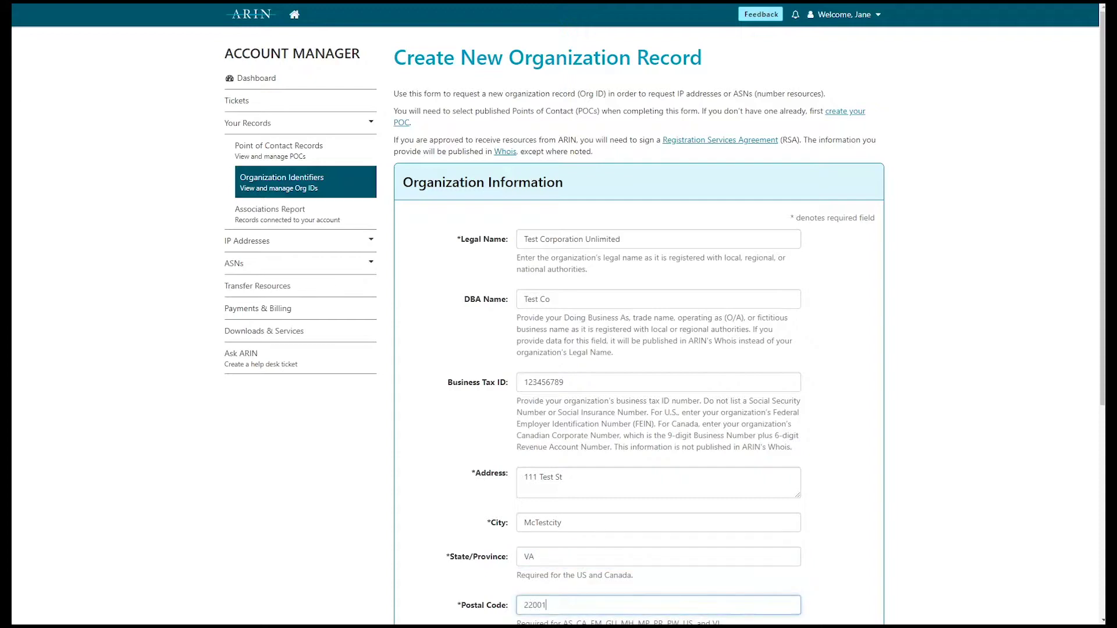
{"action": "scroll", "coordinate": [821, 496], "scroll_direction": "down", "scroll_amount": 3}
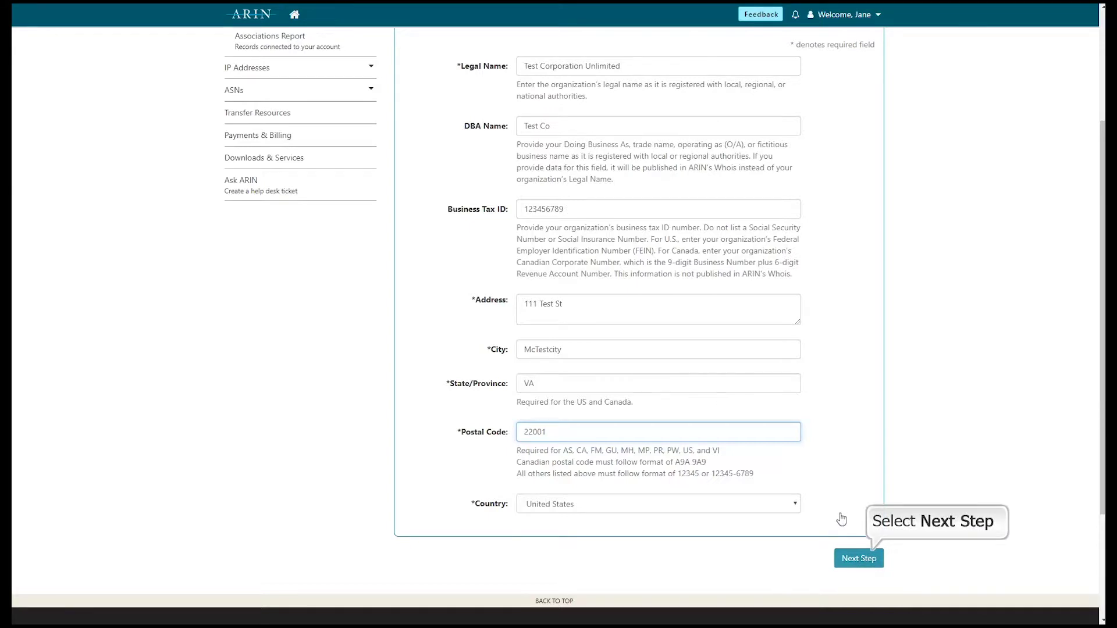
{"action": "left_click", "coordinate": [846, 559]}
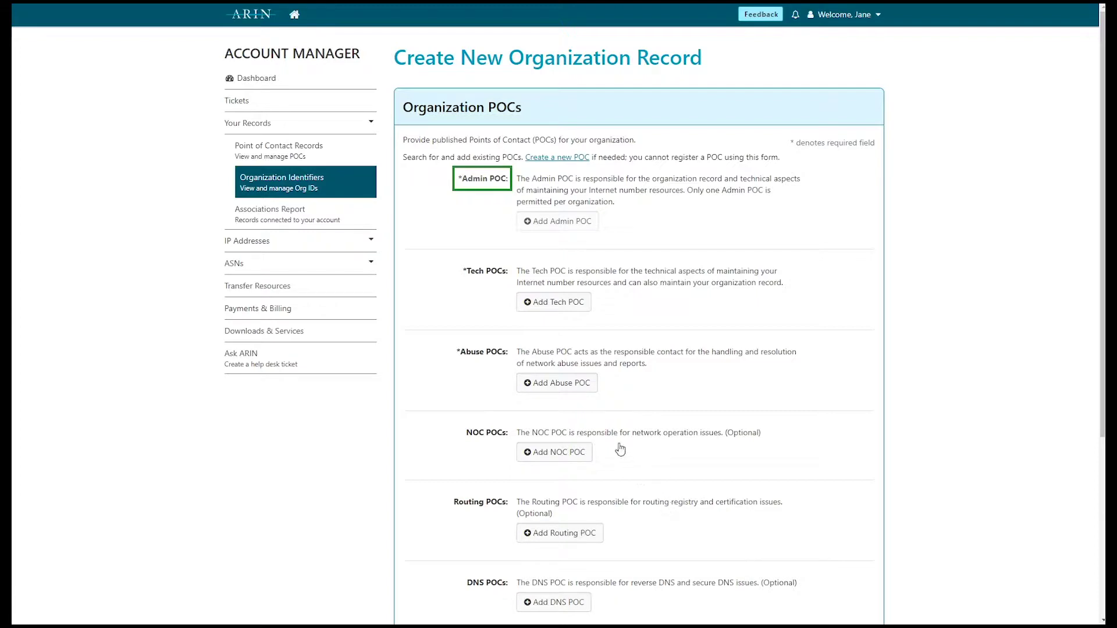
Make JMD89-ARIN the Admin POC and bring up the Tech POC chooser.
{"action": "left_click", "coordinate": [570, 222]}
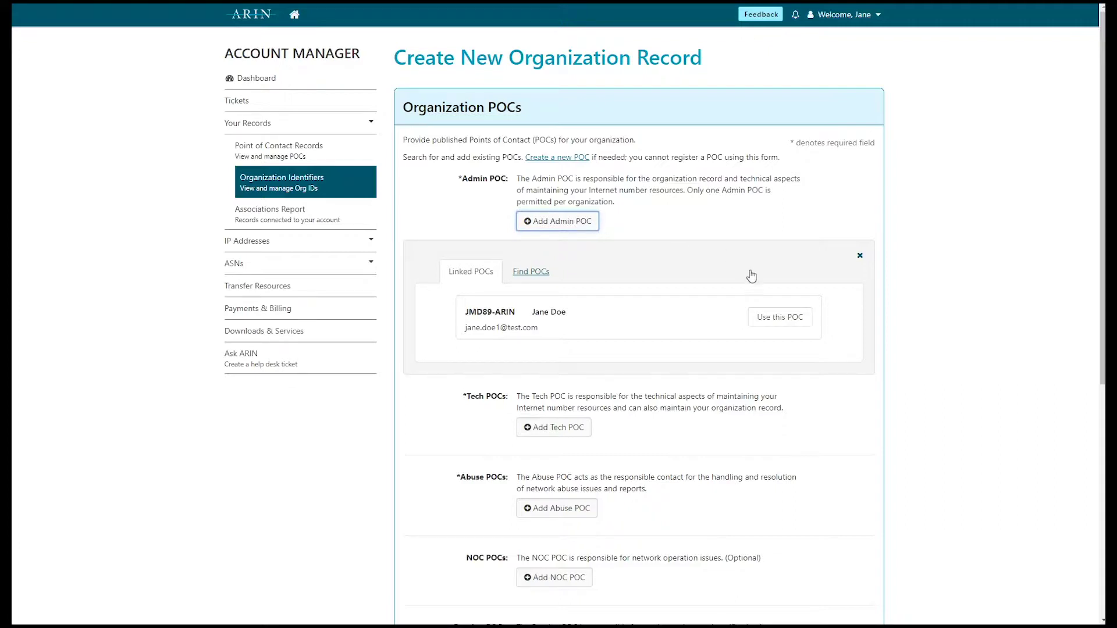
{"action": "left_click", "coordinate": [764, 319]}
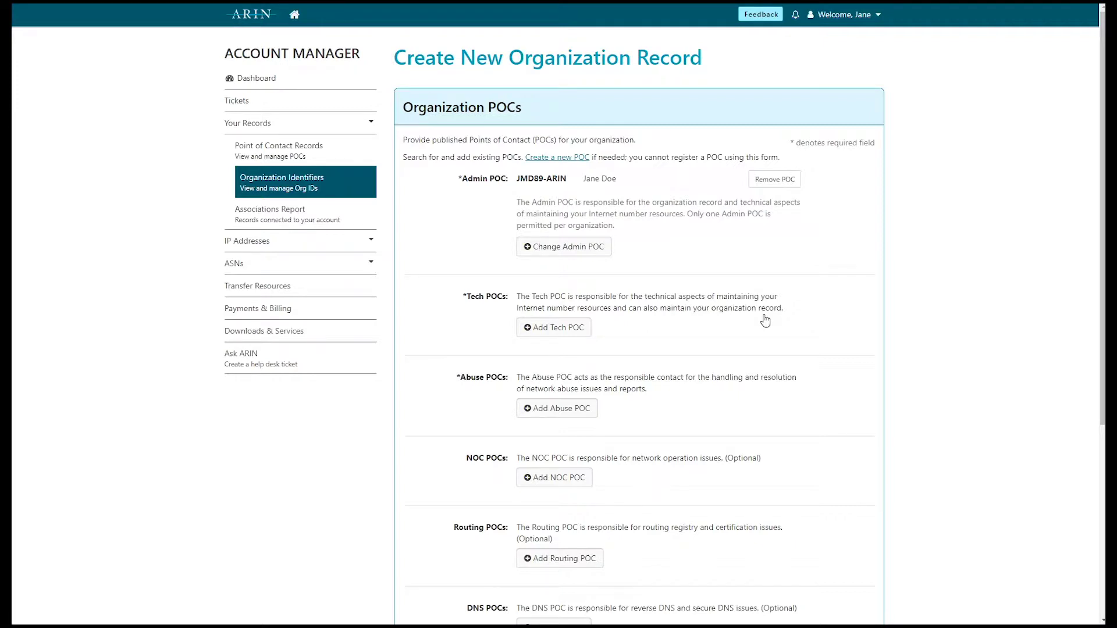
{"action": "left_click", "coordinate": [557, 331]}
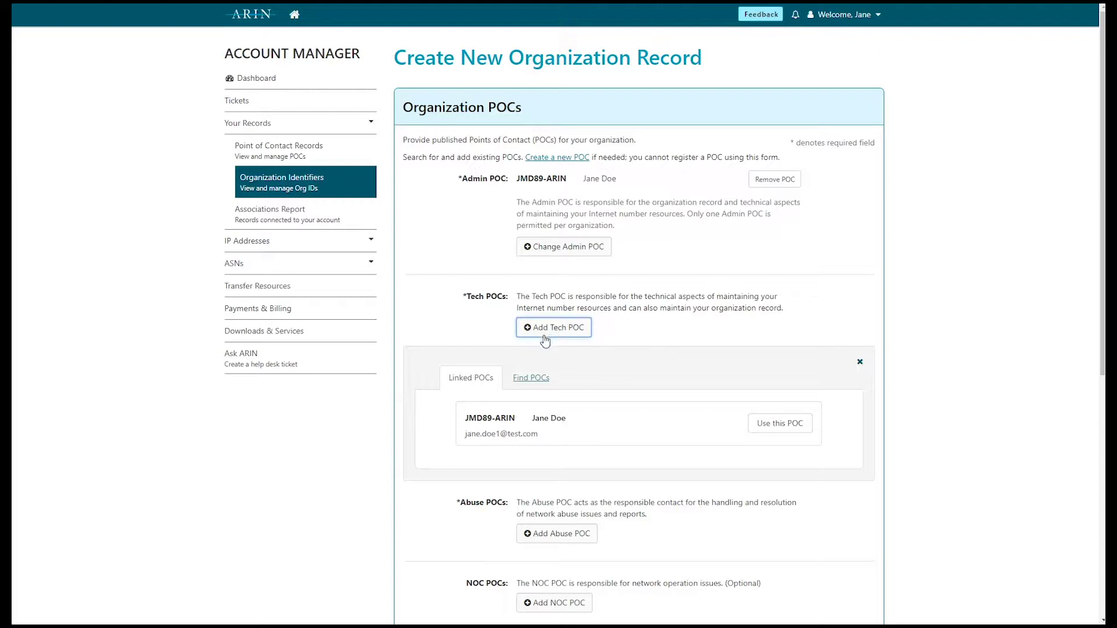
Search POCs by last name 'Doe' and assign CD71-ARIN, Carlton Doe, as Tech POC.
{"action": "left_click", "coordinate": [539, 379]}
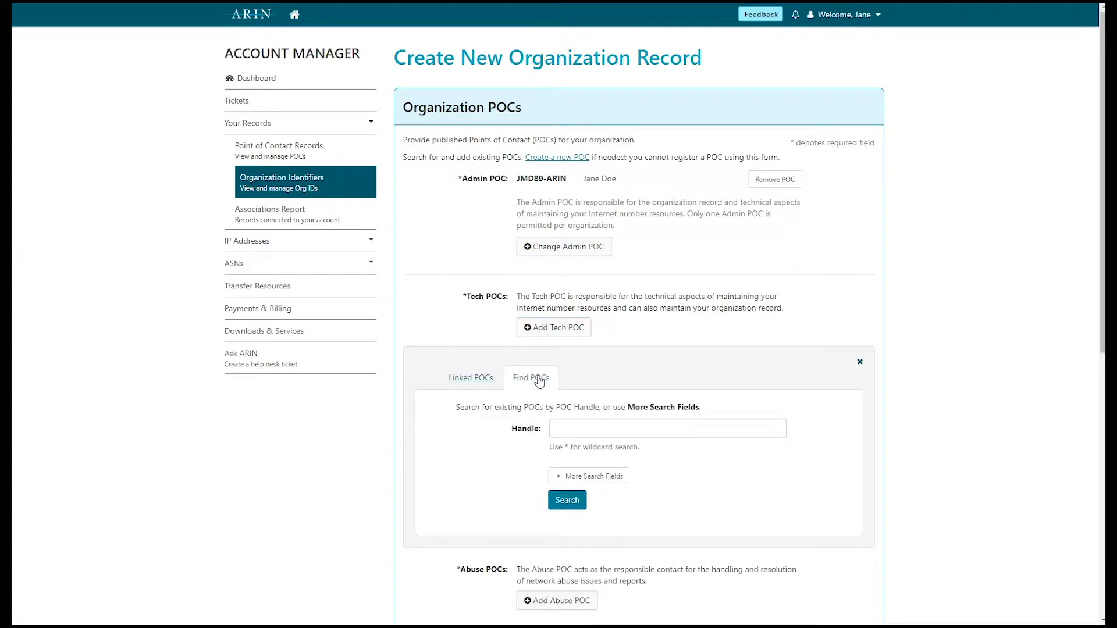
{"action": "left_click", "coordinate": [586, 476]}
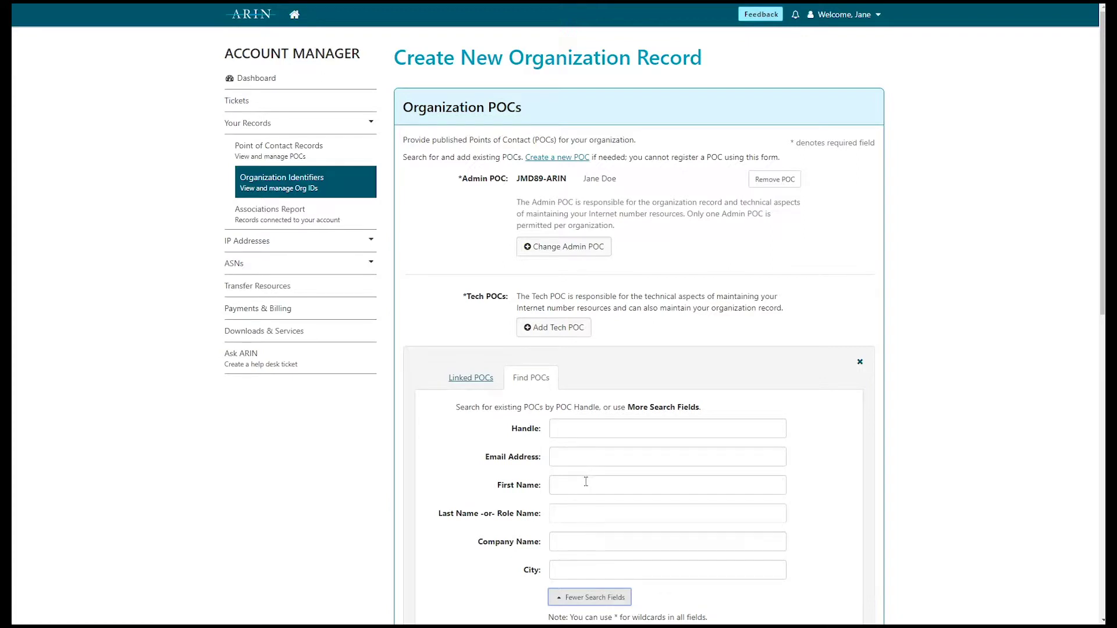
{"action": "left_click", "coordinate": [587, 508]}
{"action": "type", "text": "Doe"}
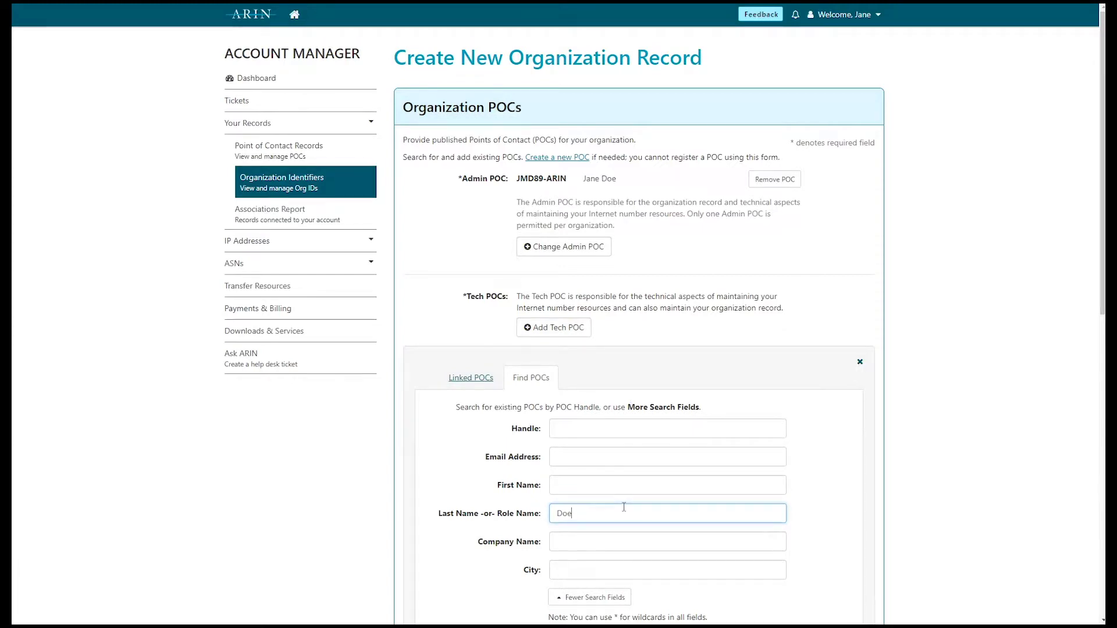
{"action": "scroll", "coordinate": [624, 507], "scroll_direction": "down", "scroll_amount": 2}
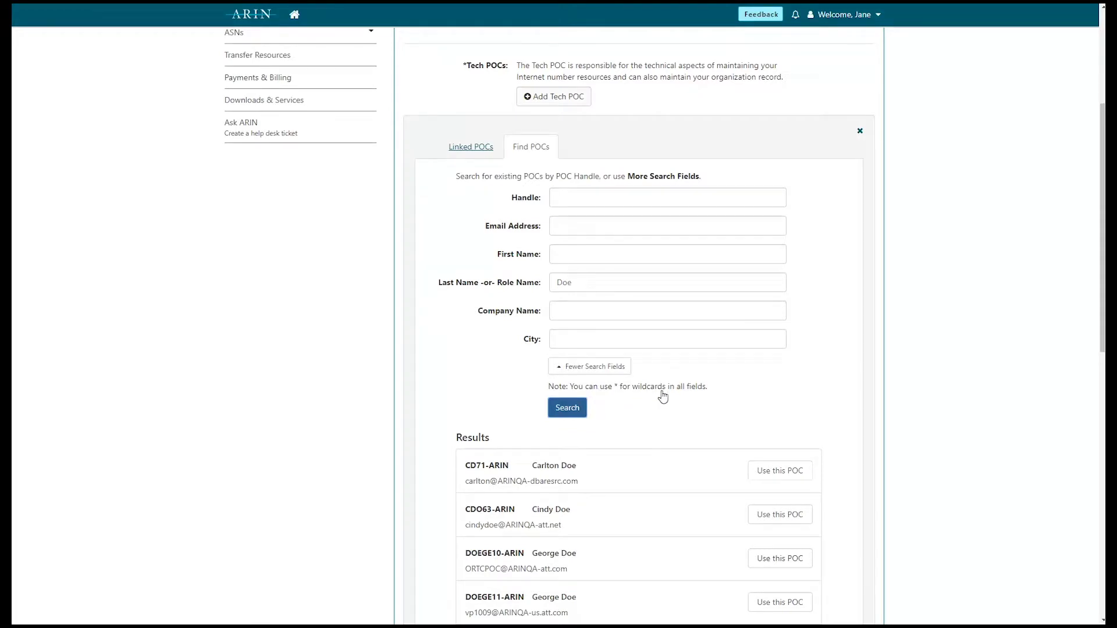
{"action": "left_click", "coordinate": [773, 472]}
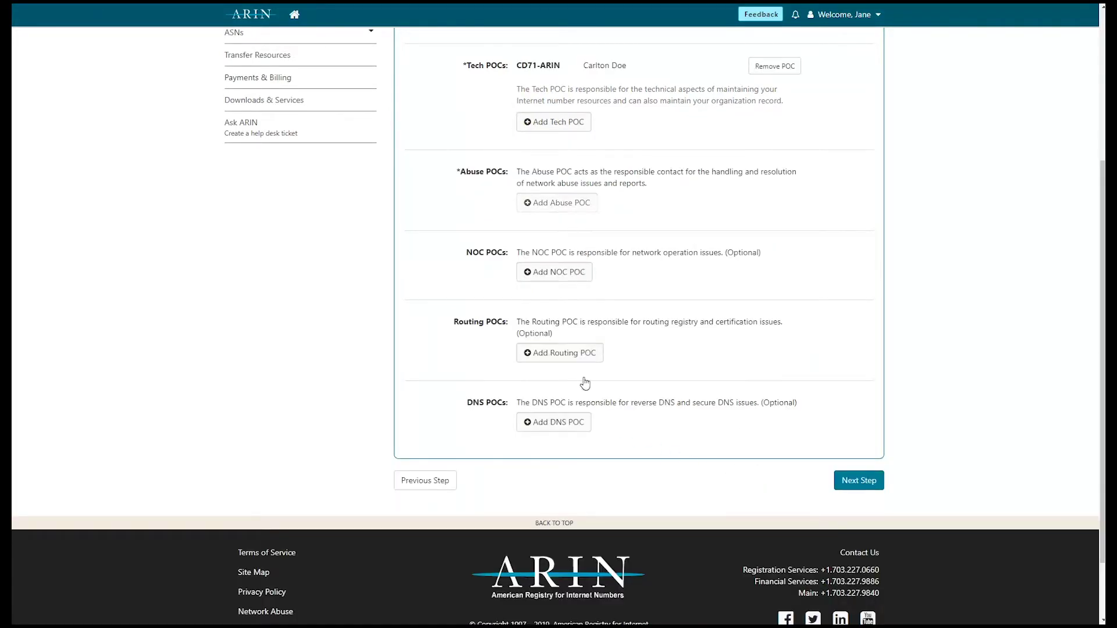
Assign JMD89-ARIN (Jane Doe) to the Abuse, NOC, Routing and DNS roles, then advance to Other Info.
{"action": "left_click", "coordinate": [546, 208]}
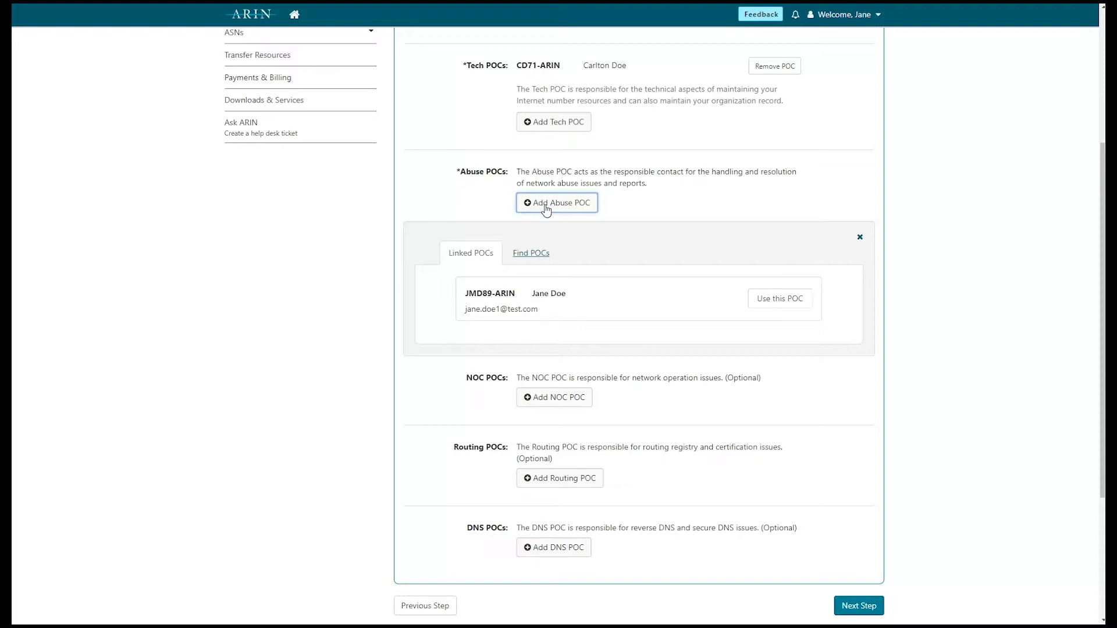
{"action": "left_click", "coordinate": [764, 300]}
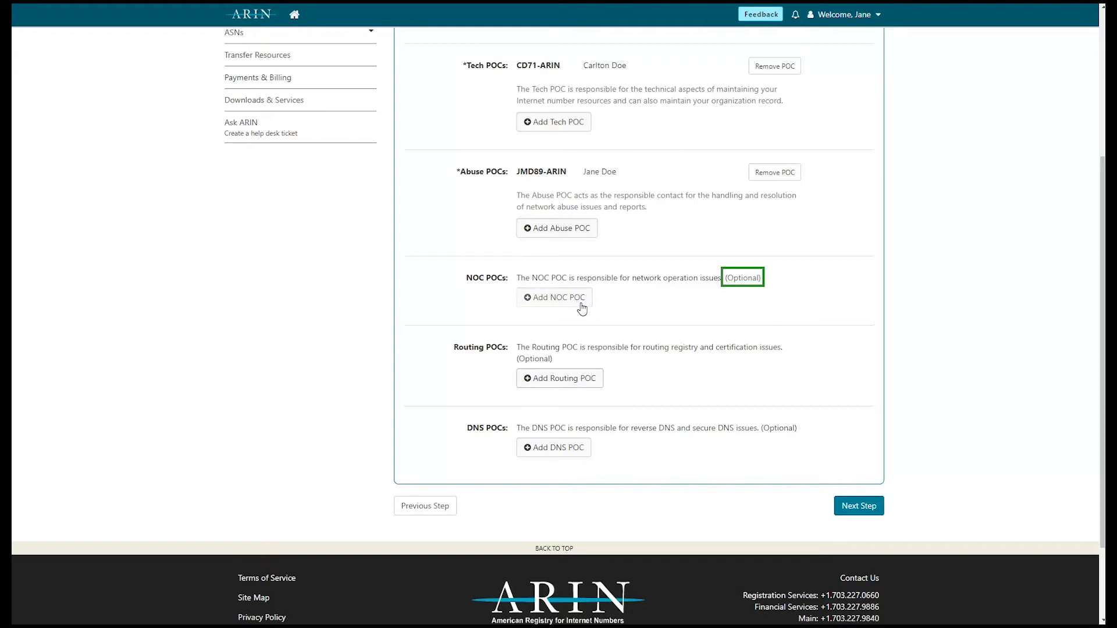
{"action": "left_click", "coordinate": [575, 302]}
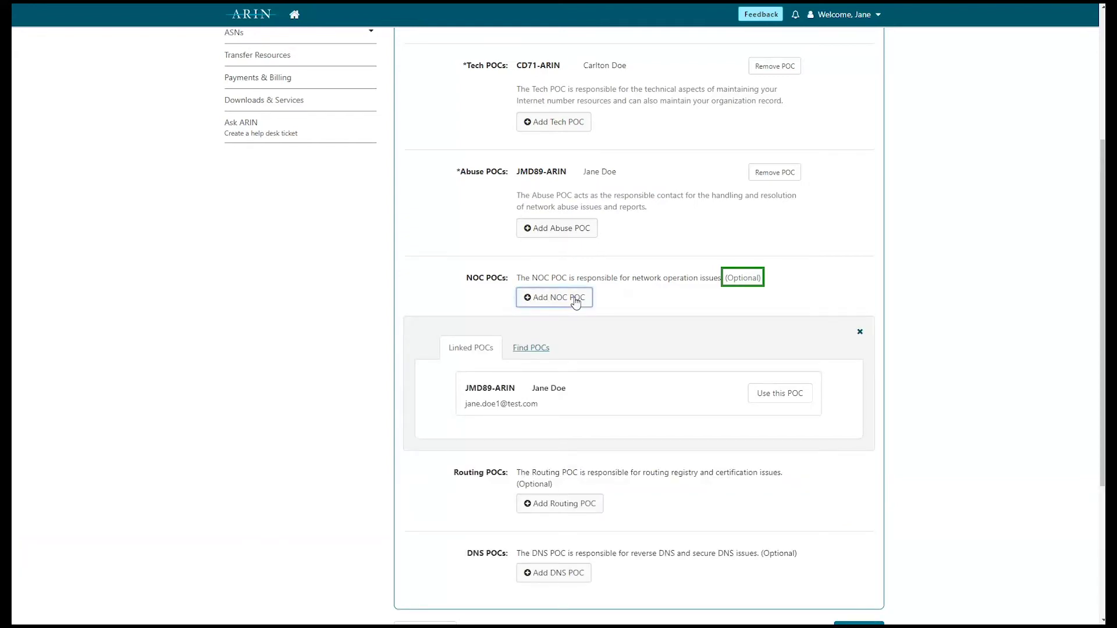
{"action": "left_click", "coordinate": [809, 395]}
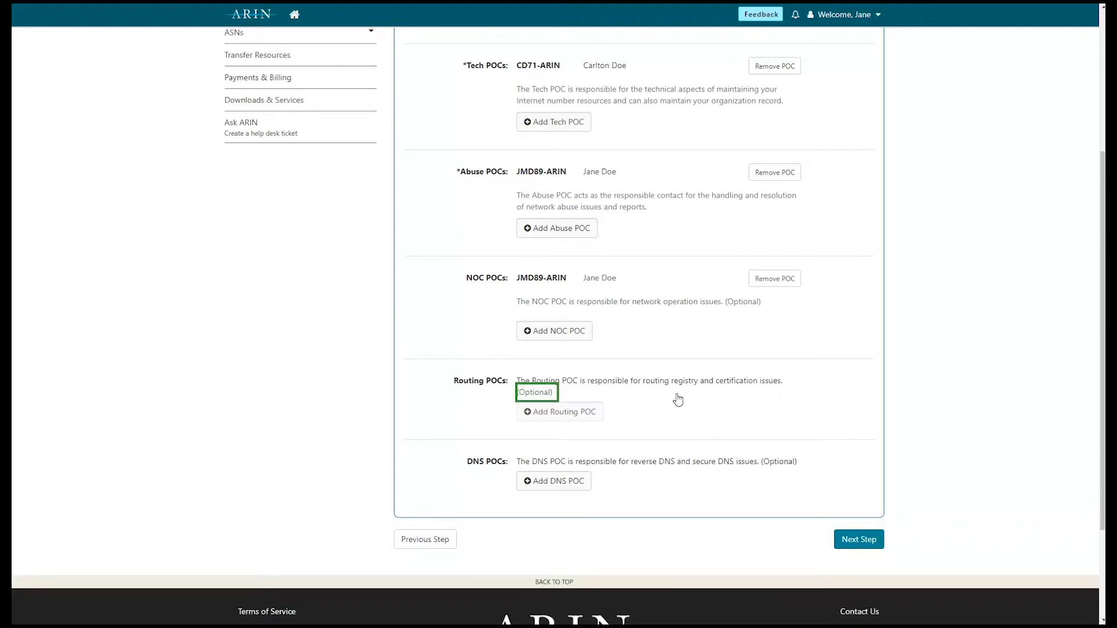
{"action": "left_click", "coordinate": [574, 417]}
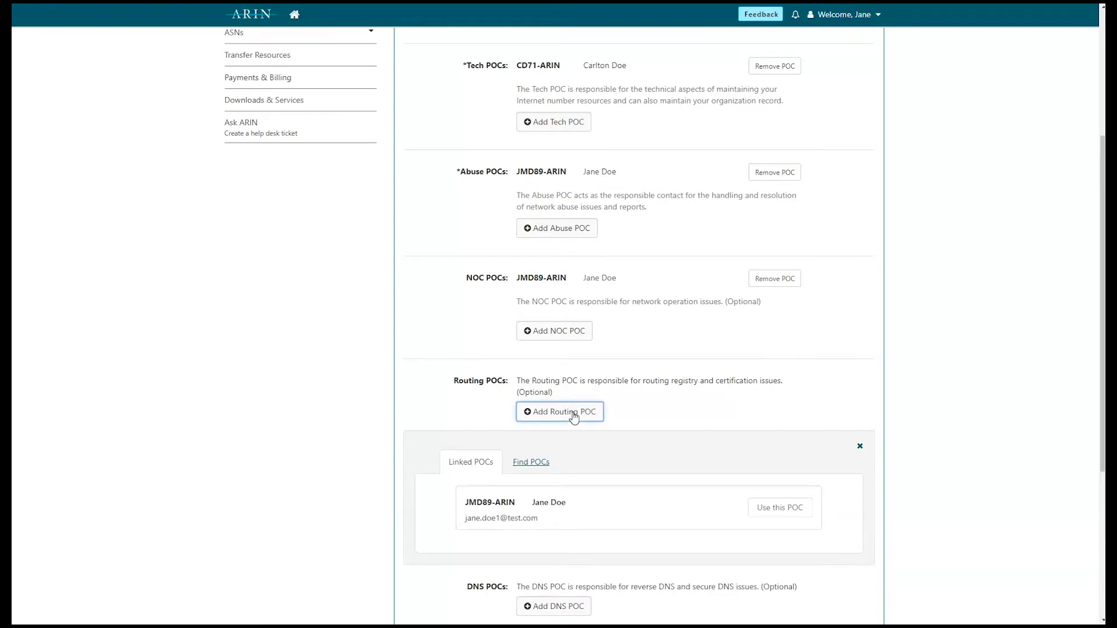
{"action": "left_click", "coordinate": [768, 513]}
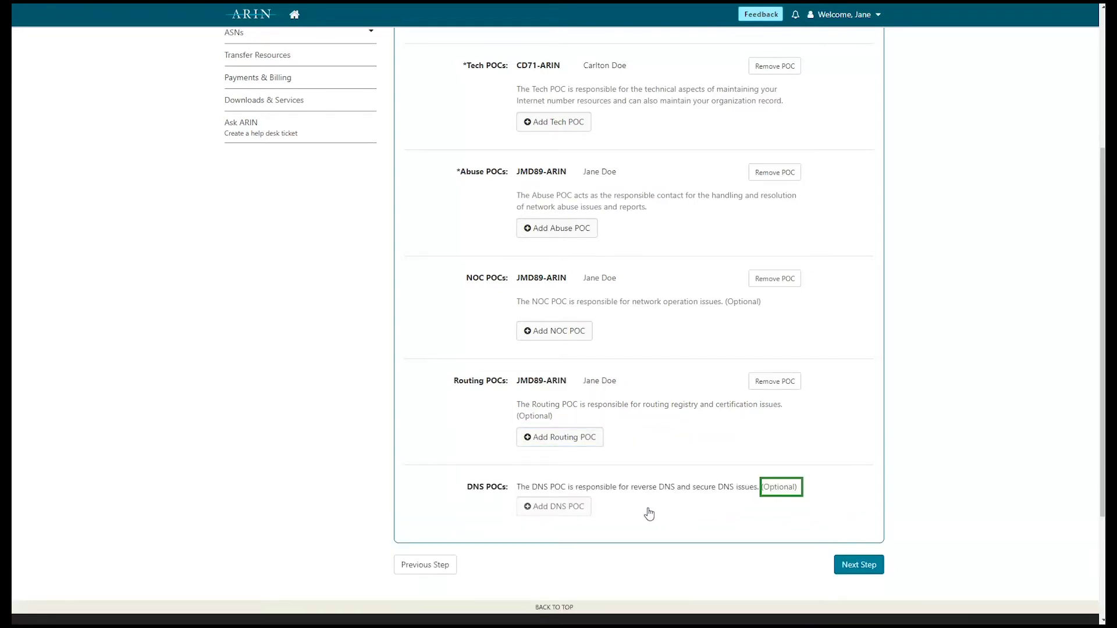
{"action": "left_click", "coordinate": [541, 513]}
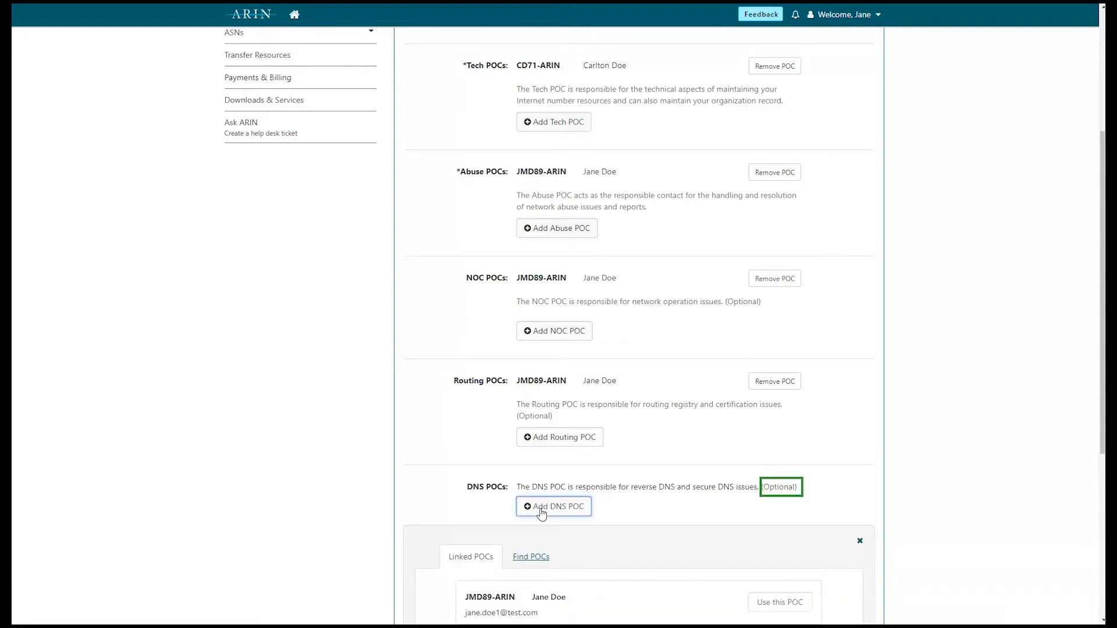
{"action": "left_click", "coordinate": [780, 603]}
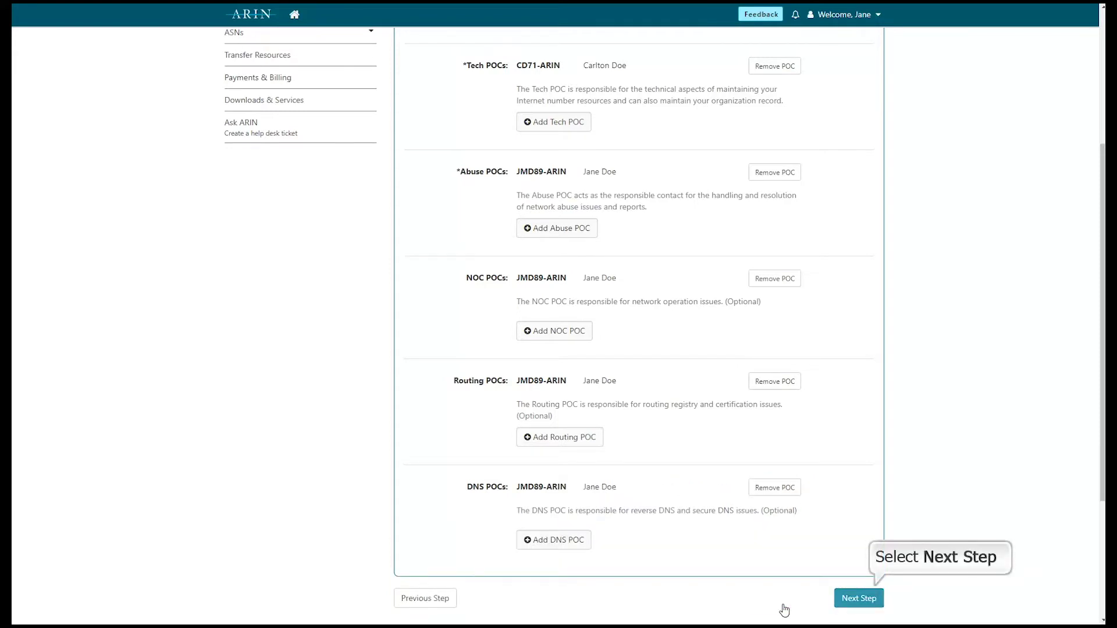
{"action": "left_click", "coordinate": [857, 601]}
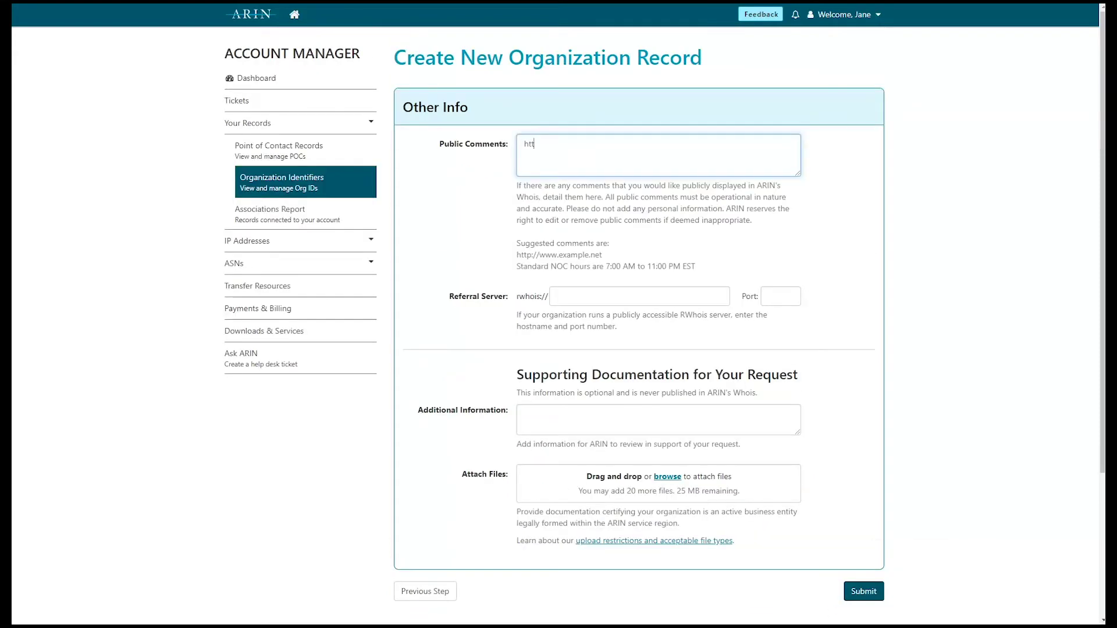
{"action": "type", "text": "p://test."}
{"action": "type", "text": "com"}
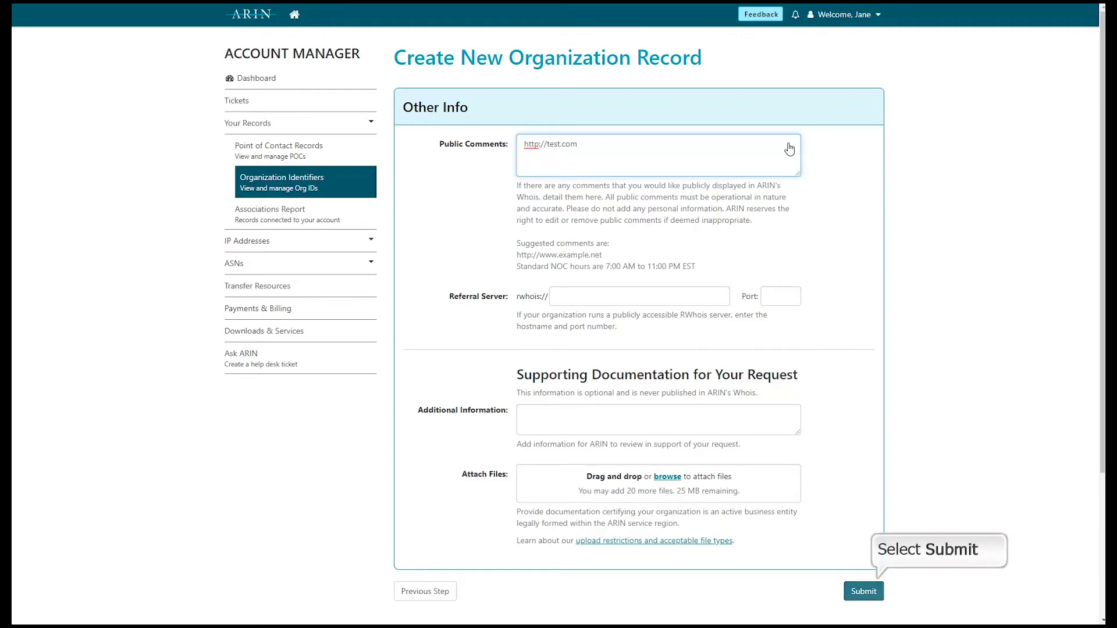
{"action": "left_click", "coordinate": [864, 591]}
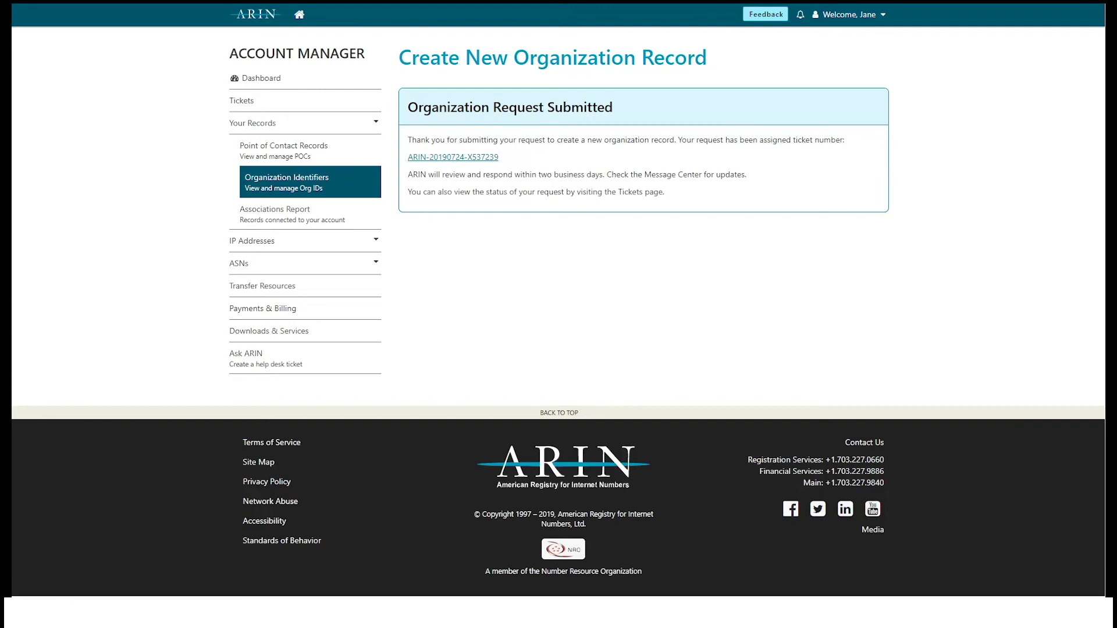